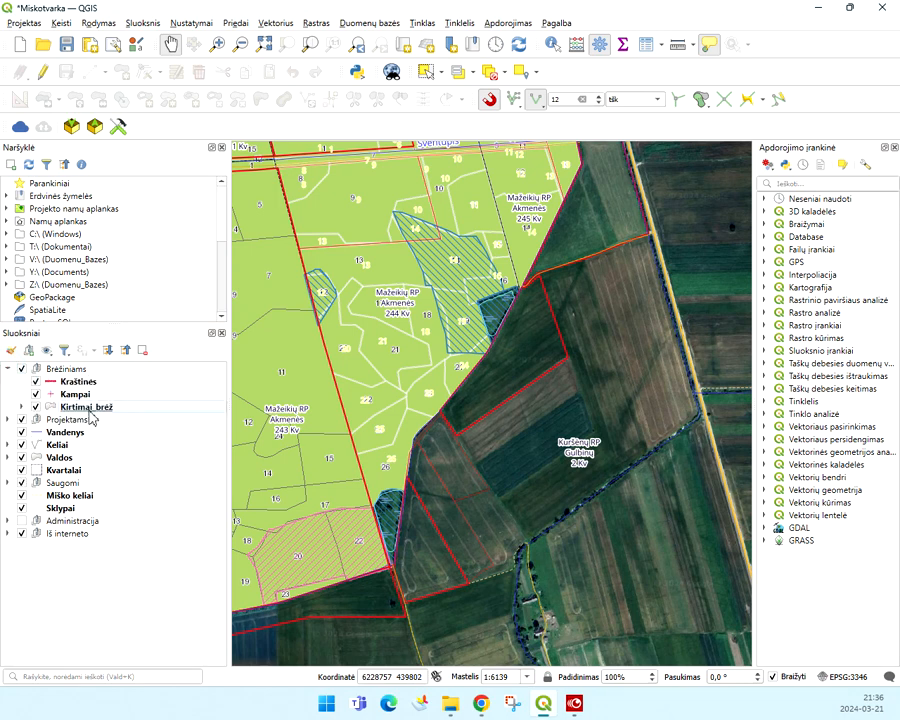
# Step: Examine the legend classes of the Kirtimai_brėž layer and expand the Projektams group to review its layers
pyautogui.click(21, 407)
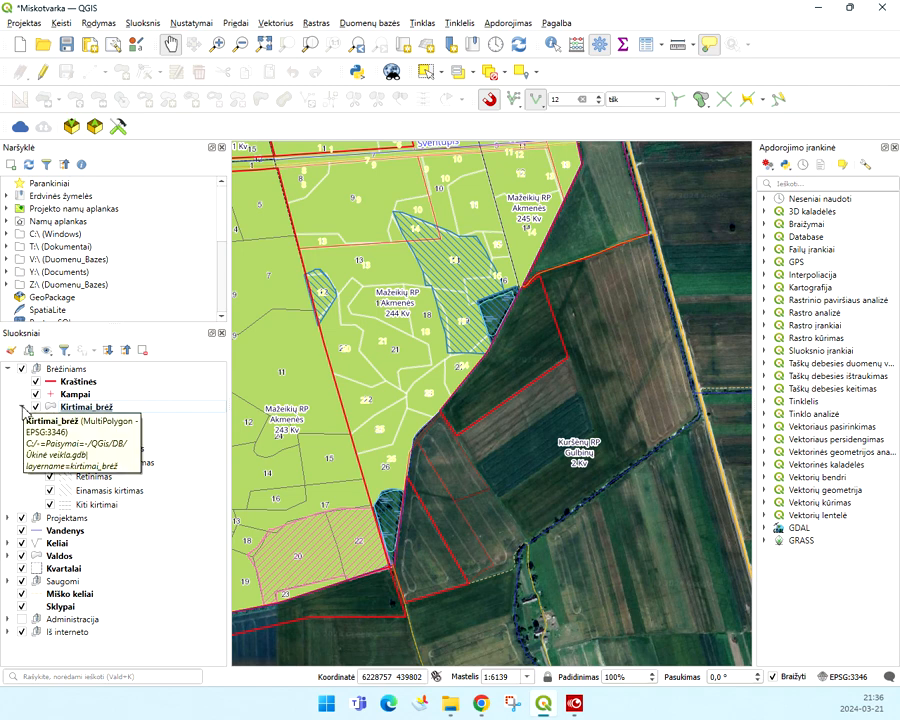
pyautogui.click(23, 407)
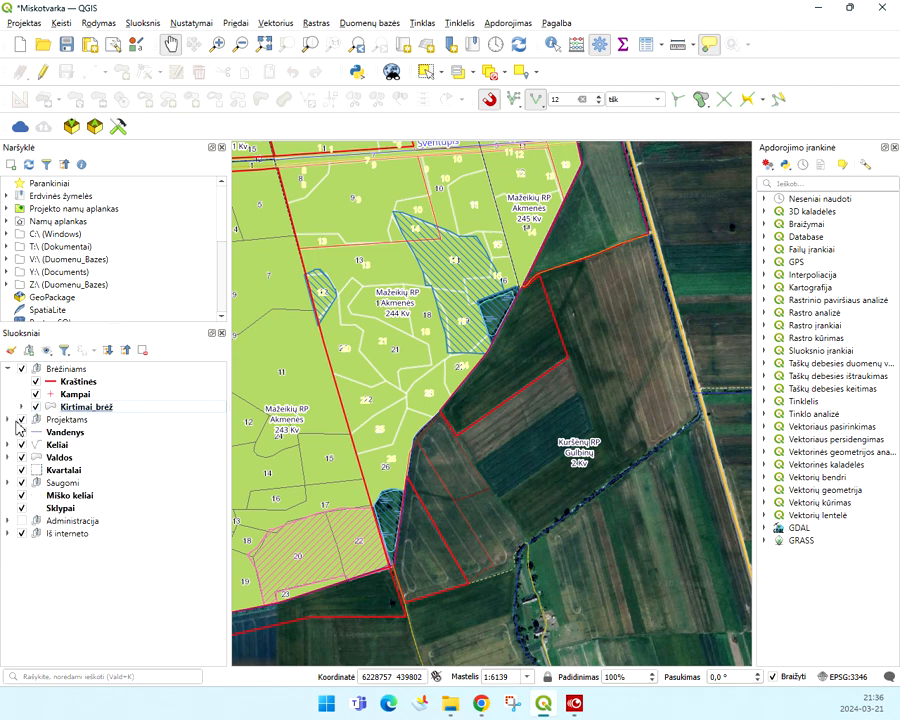
pyautogui.click(8, 420)
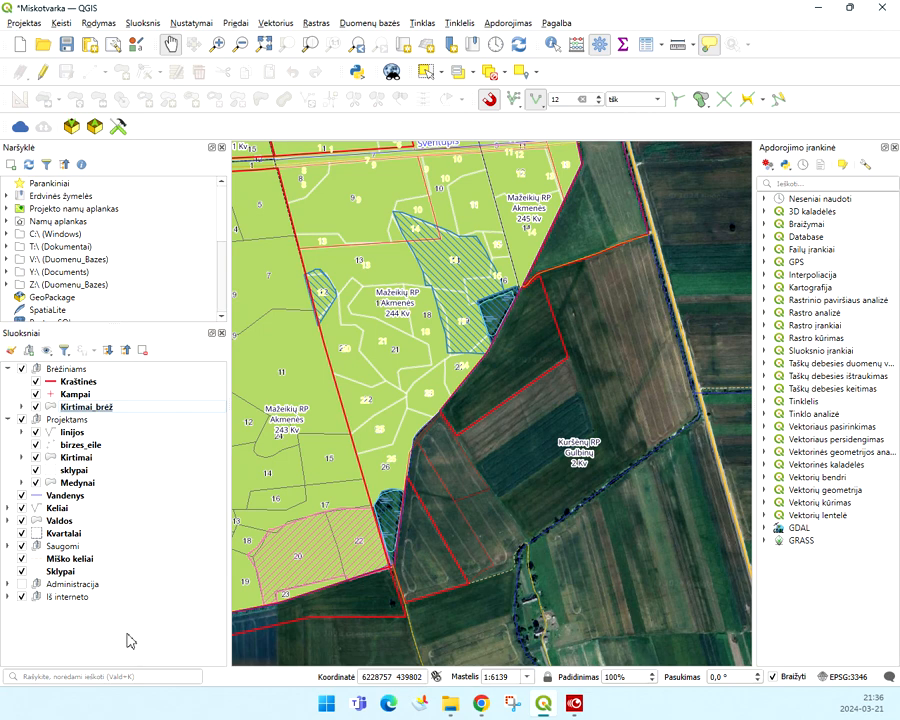
# Step: Expand the Iš interneto layer group and widen the layer list so its full layer names can be read
pyautogui.click(8, 597)
pyautogui.scroll(-1, 26, 614)
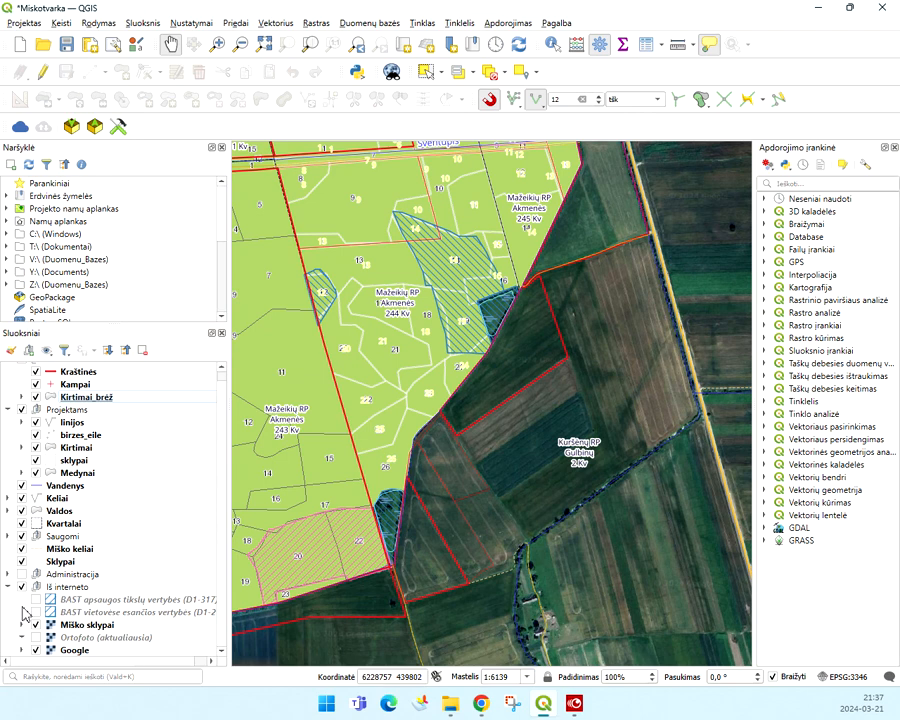
pyautogui.click(118, 602)
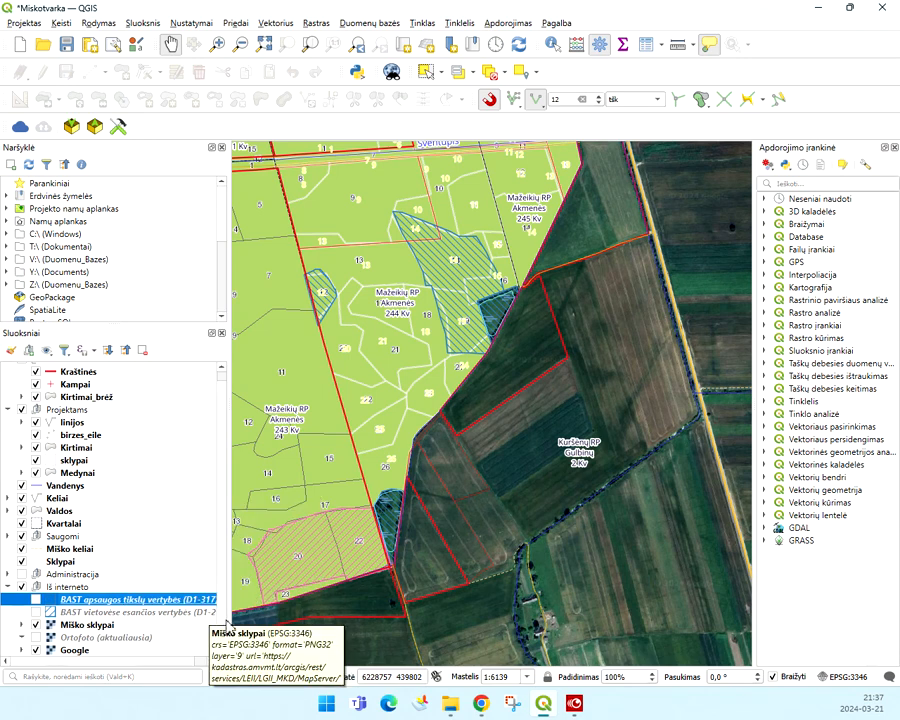
pyautogui.moveTo(229, 624); pyautogui.dragTo(263, 622)
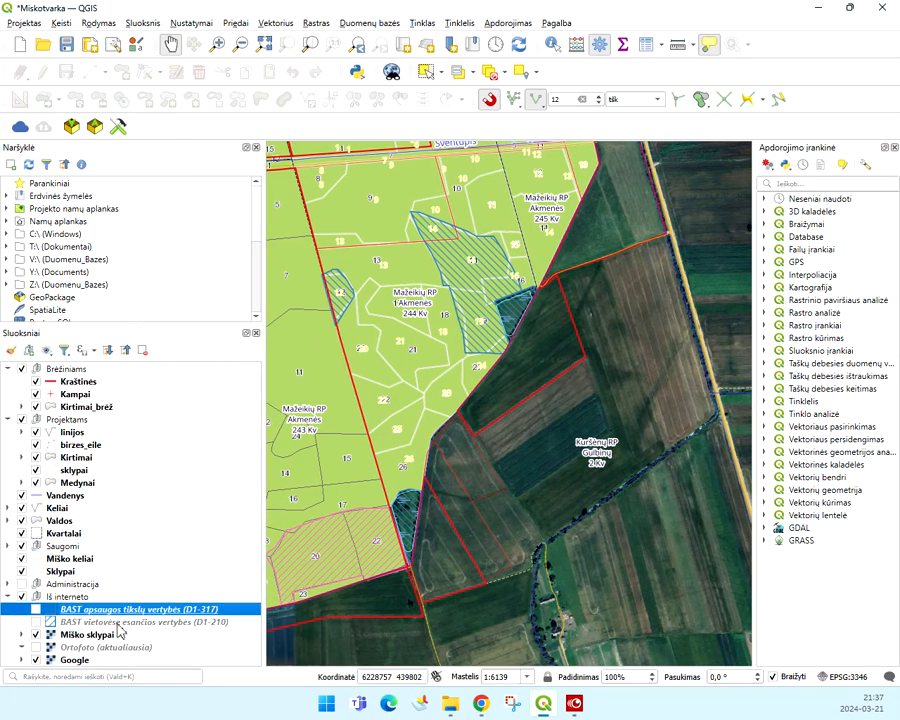
# Step: Review the Miško sklypai legend and the Ortofoto (aktualiausia) and Google background layers in the Iš interneto group
pyautogui.click(21, 635)
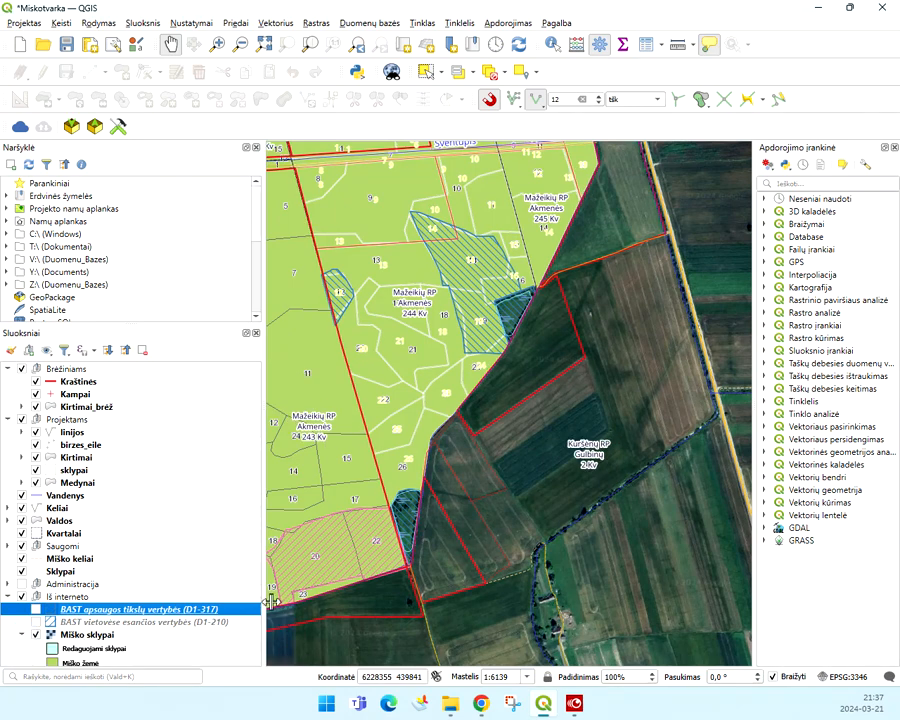
pyautogui.click(22, 636)
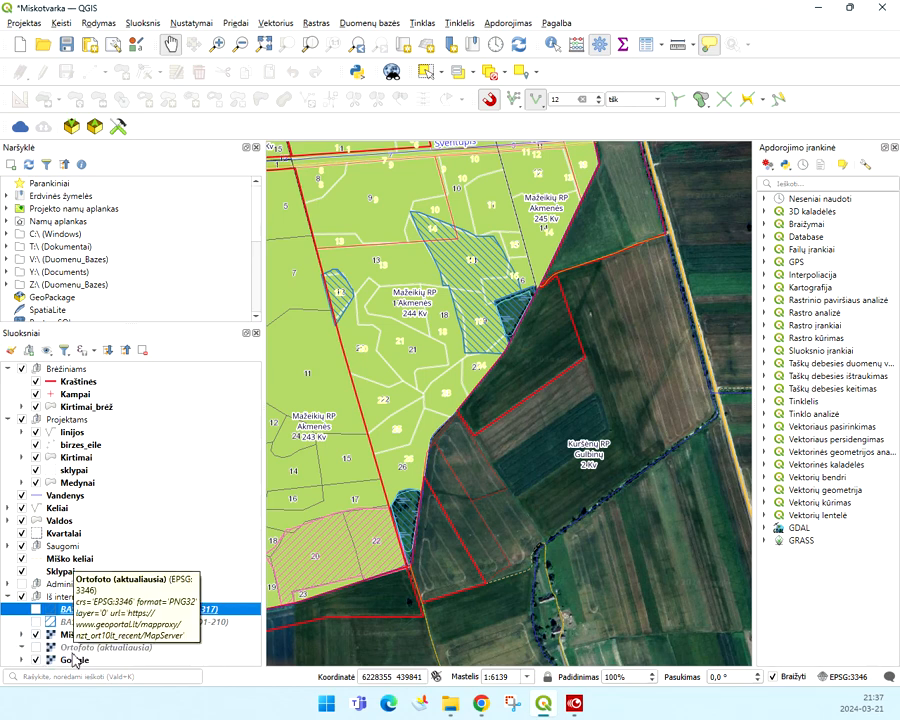
pyautogui.click(73, 650)
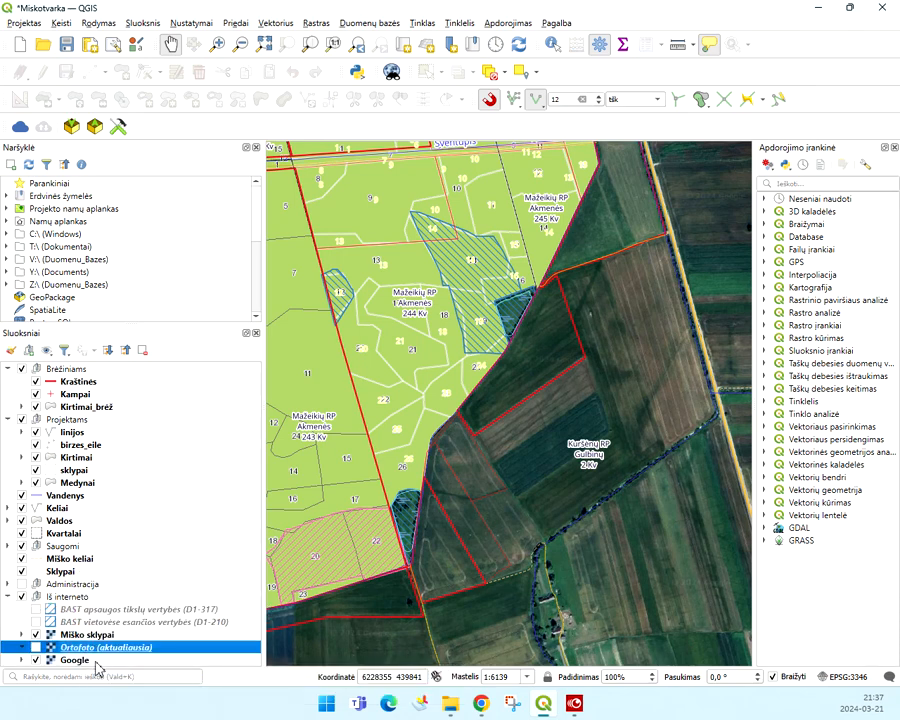
pyautogui.click(95, 661)
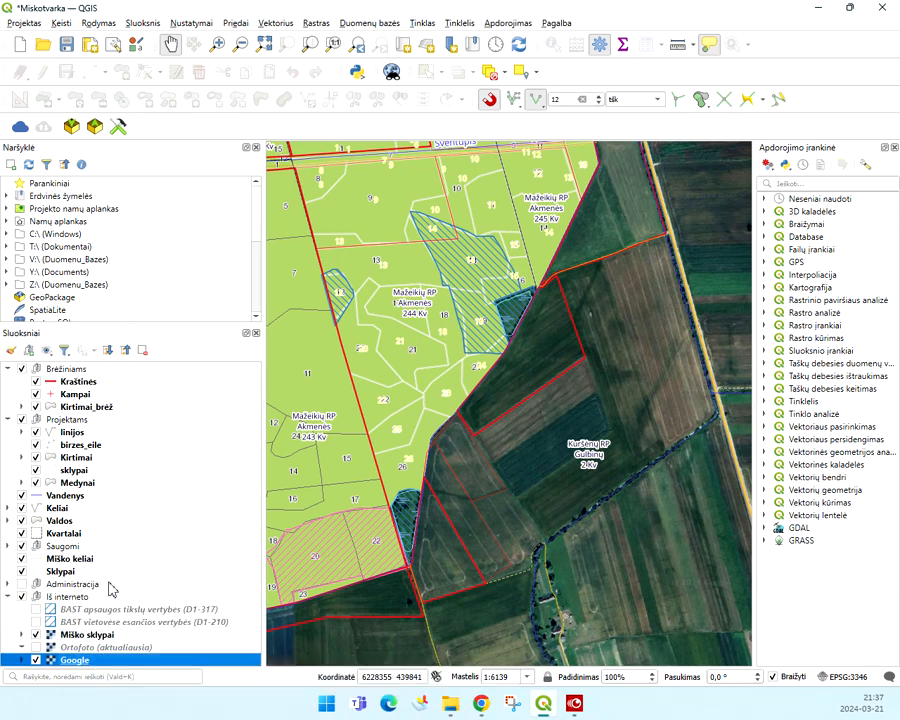
# Step: Collapse the Iš interneto, Projektams and Brėžiniams layer groups
pyautogui.click(8, 596)
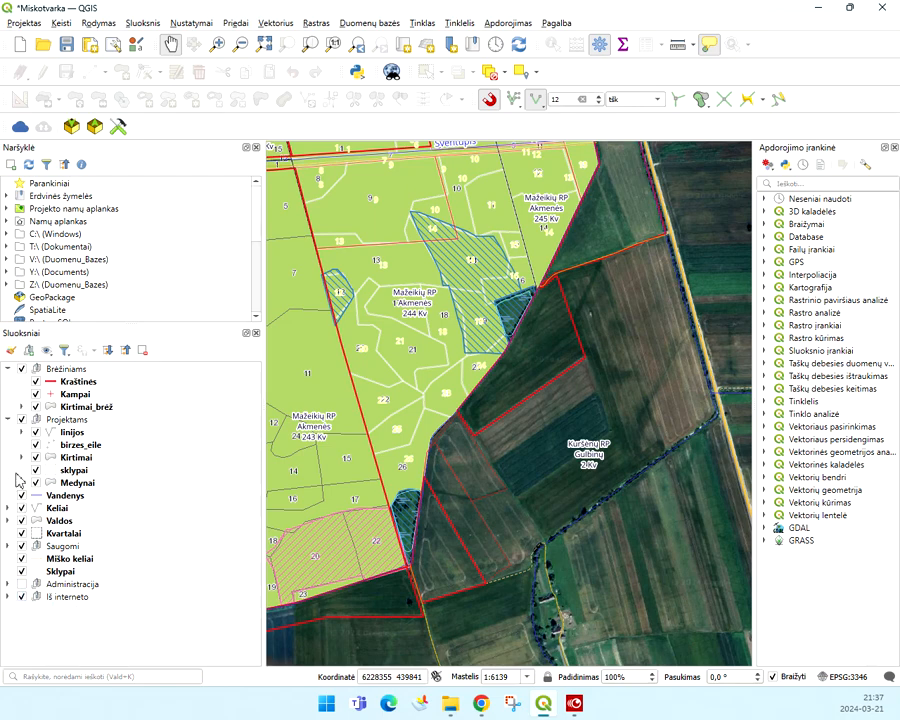
pyautogui.click(9, 420)
pyautogui.click(8, 369)
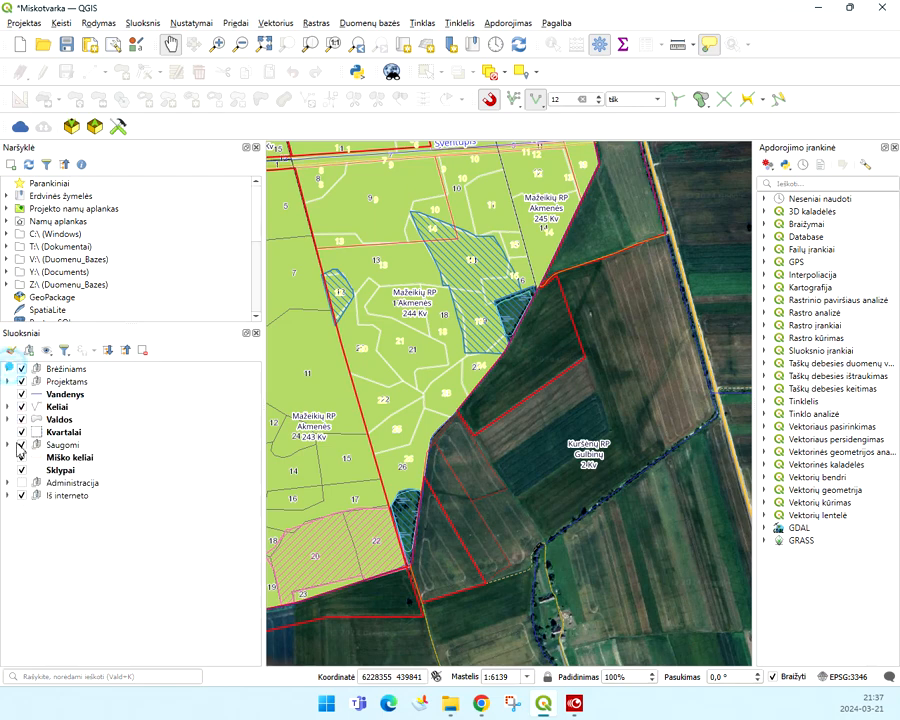
# Step: Open the Brėžinys print layout from the layout manager
pyautogui.scroll(-3, 492, 490)
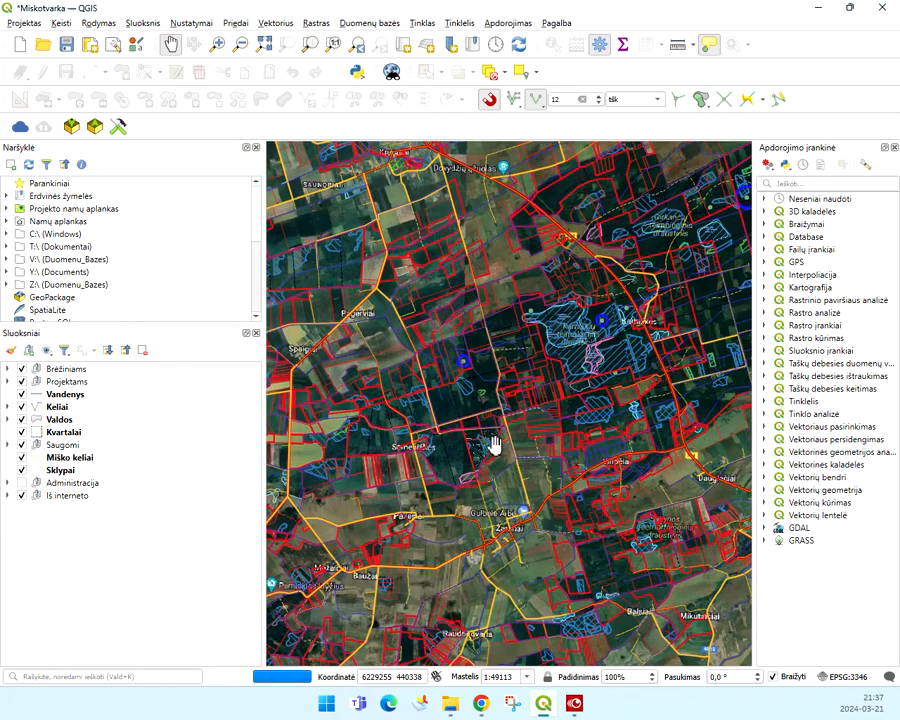
pyautogui.scroll(4, 568, 310)
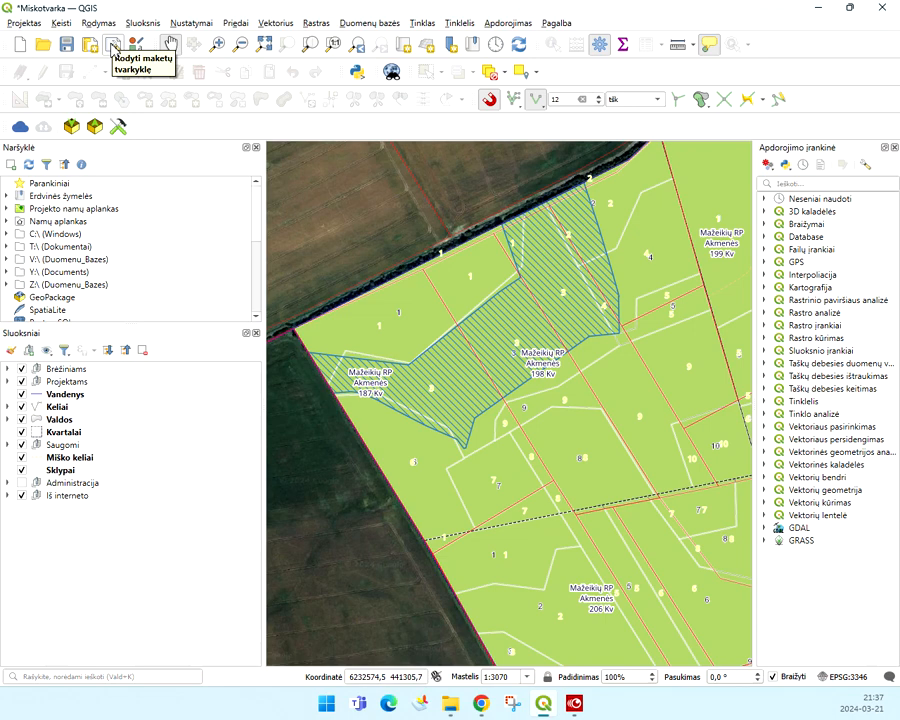
pyautogui.click(113, 45)
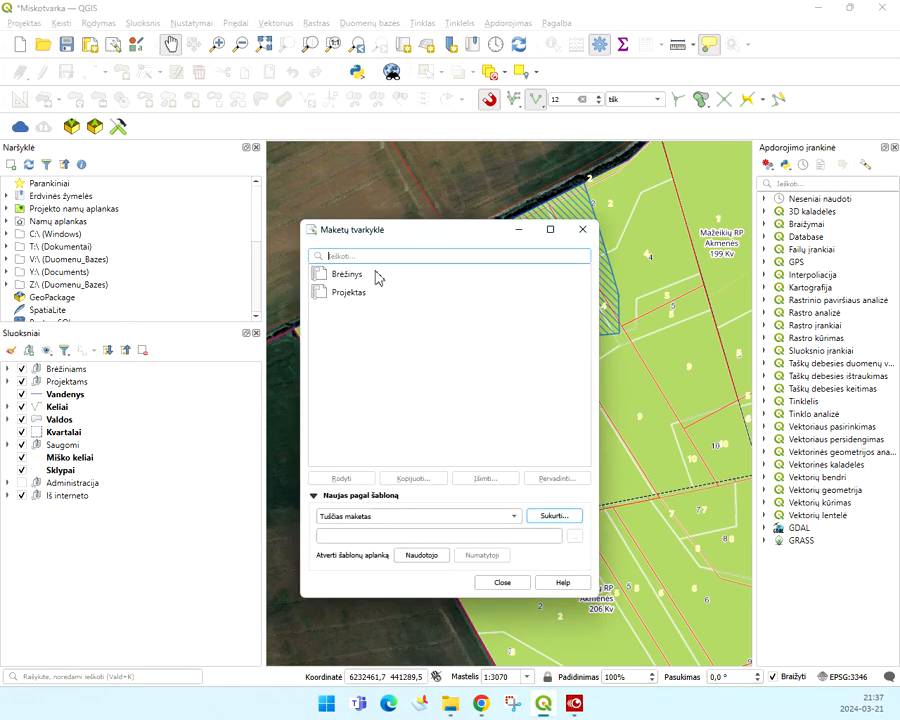
pyautogui.click(342, 275)
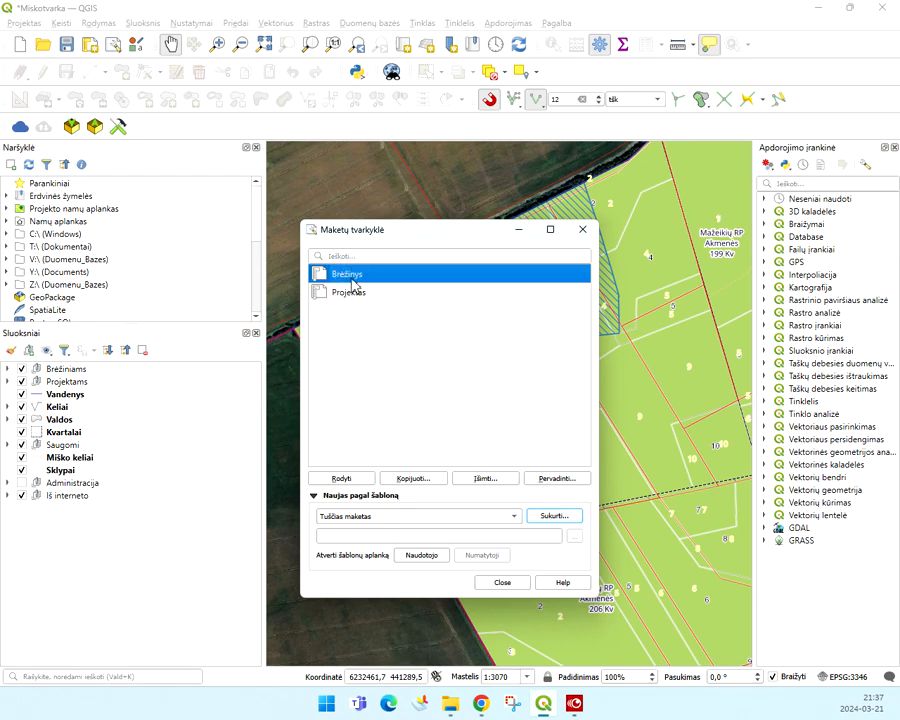
pyautogui.doubleClick(352, 280)
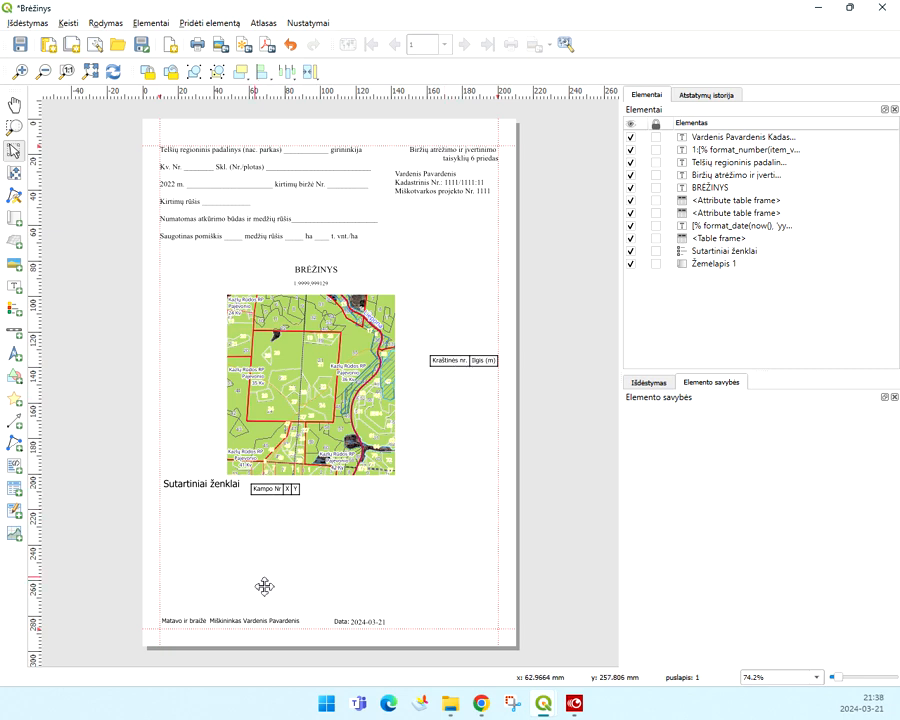
# Step: Select the large header form label of the drawing layout and examine its regional division text and blank for the forest district
pyautogui.click(262, 215)
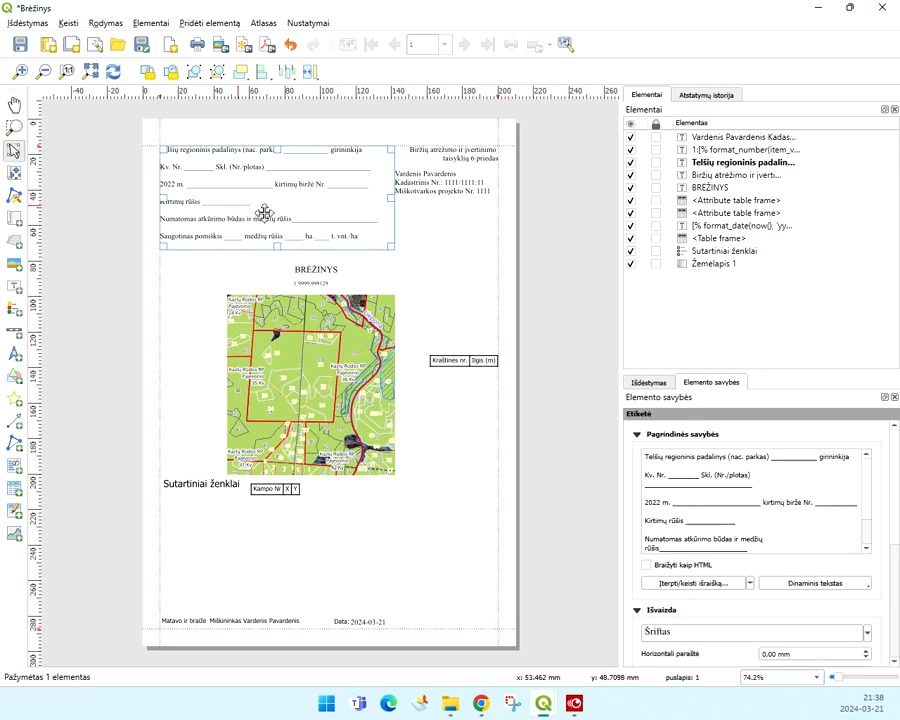
pyautogui.click(775, 457)
pyautogui.moveTo(787, 460); pyautogui.dragTo(818, 460)
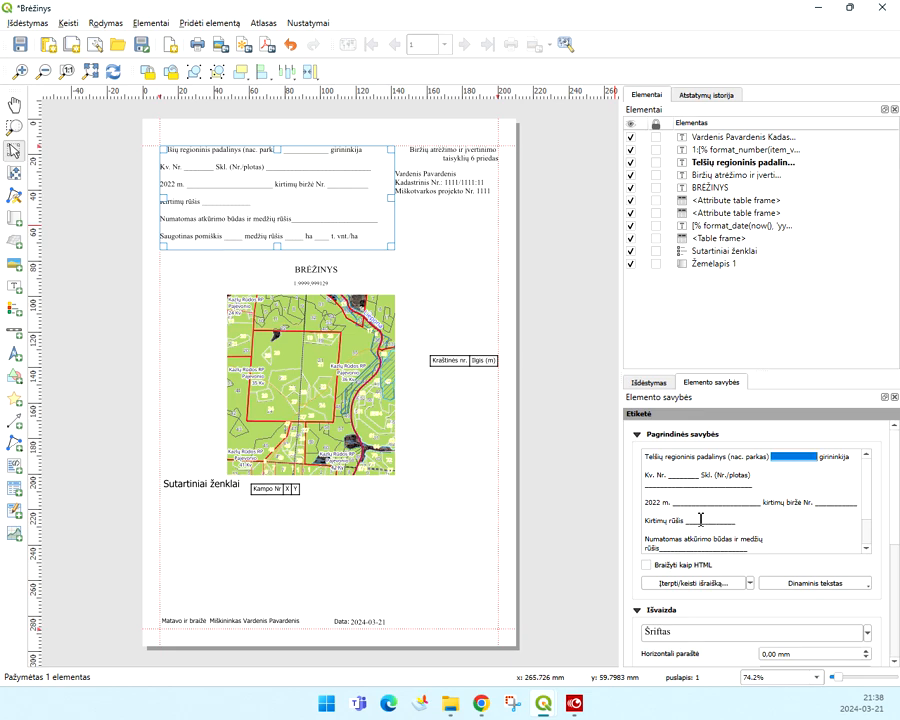
pyautogui.tripleClick(641, 456)
pyautogui.moveTo(697, 472); pyautogui.dragTo(777, 464)
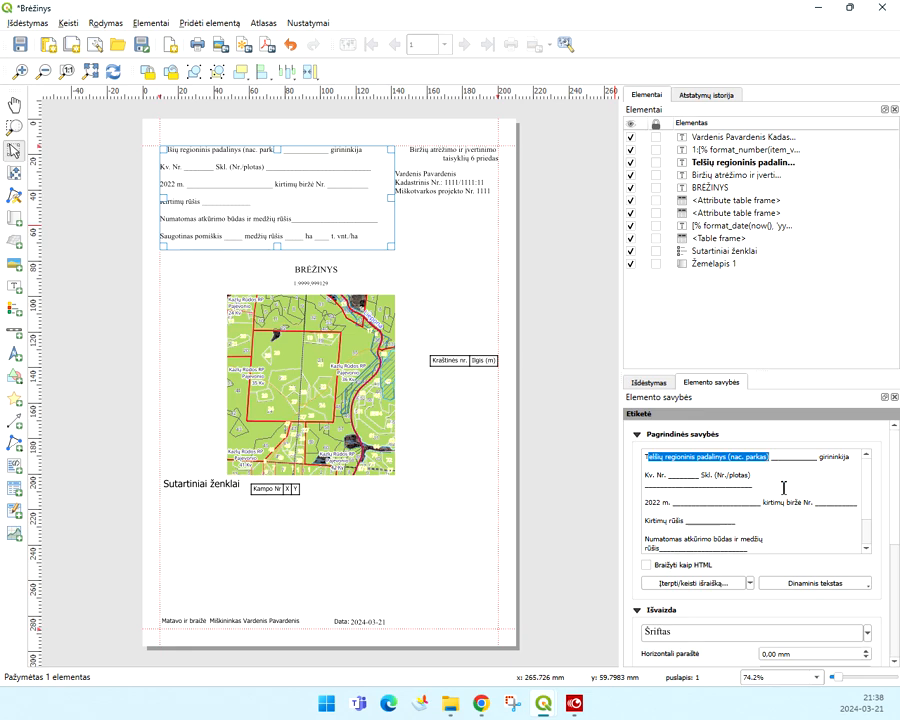
pyautogui.click(726, 466)
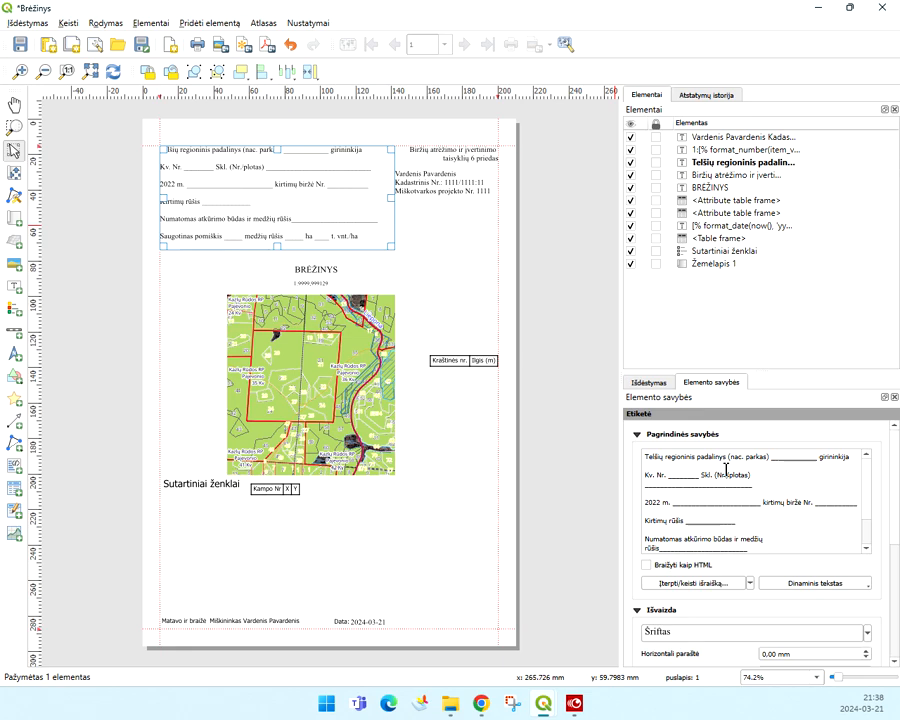
# Step: Inspect the label holding the owner's name, cadastral number and forest management project number, and close the Brėžinys layout
pyautogui.click(446, 250)
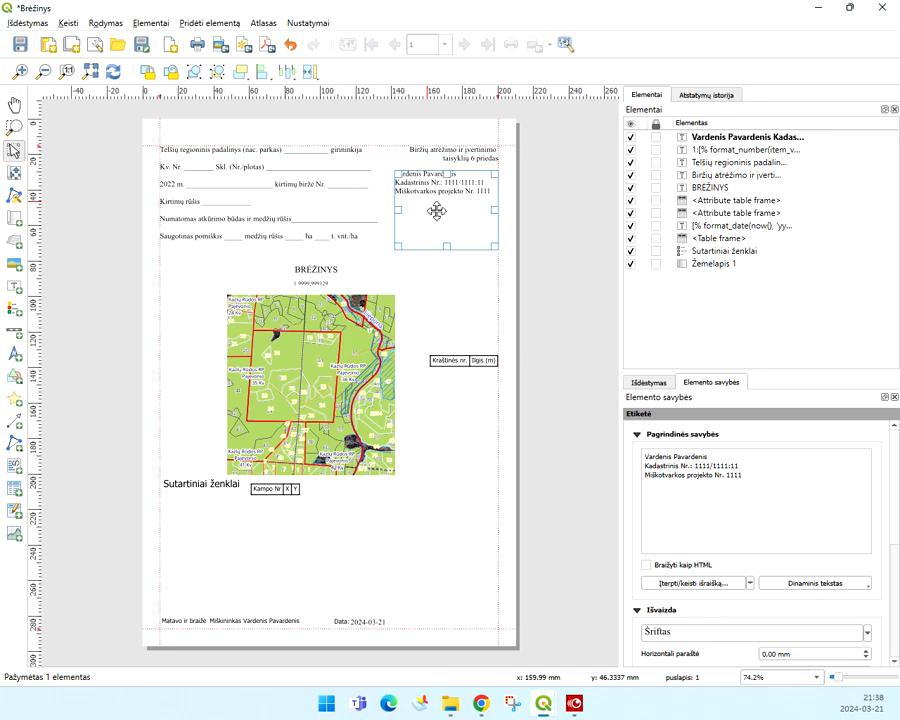
pyautogui.click(436, 266)
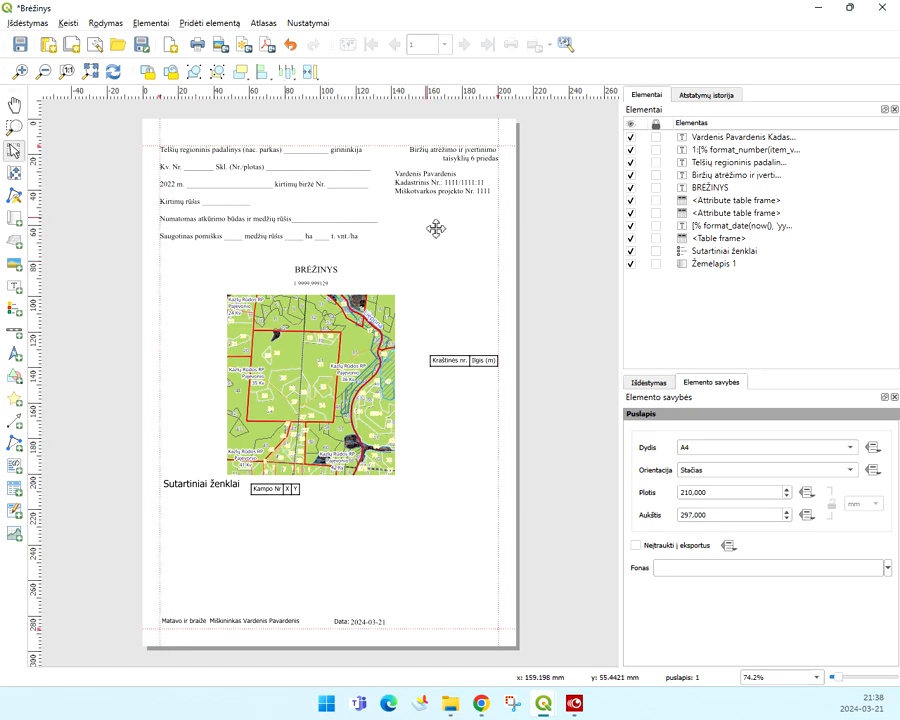
pyautogui.scroll(-1, 412, 262)
pyautogui.scroll(1, 410, 264)
pyautogui.click(892, 9)
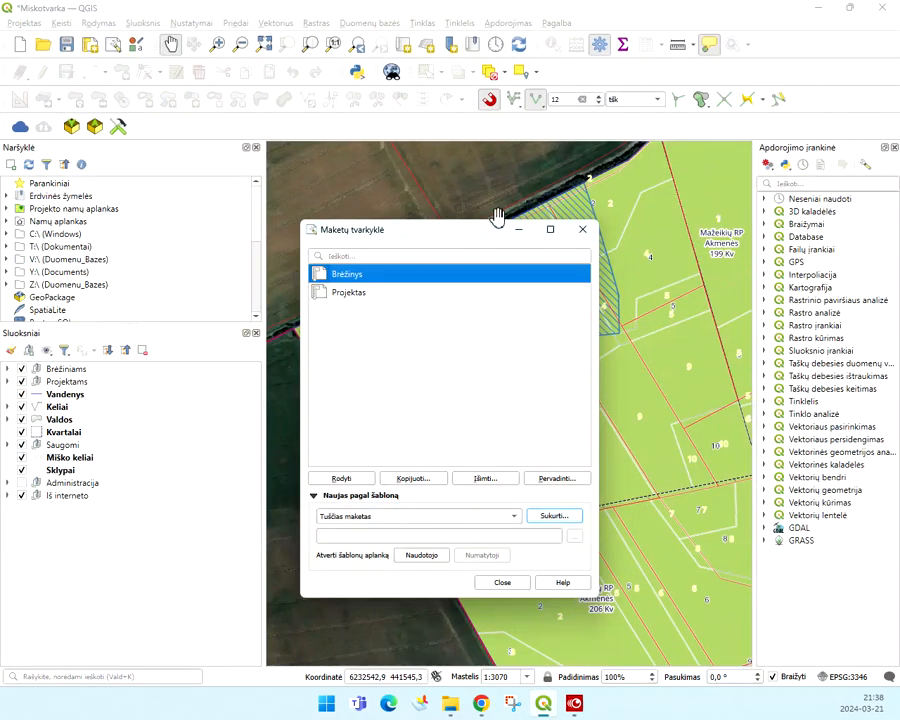
# Step: Open the Projektas print layout to view its MEDYNŲ PLANAS page, and return to the map by closing the layout and the layout manager
pyautogui.doubleClick(364, 292)
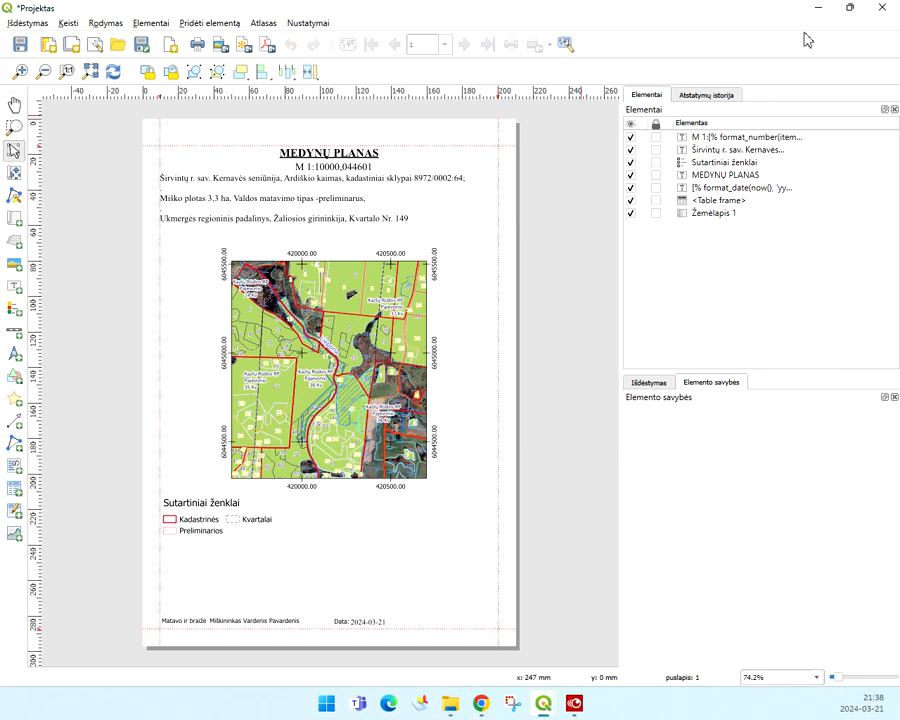
pyautogui.click(882, 8)
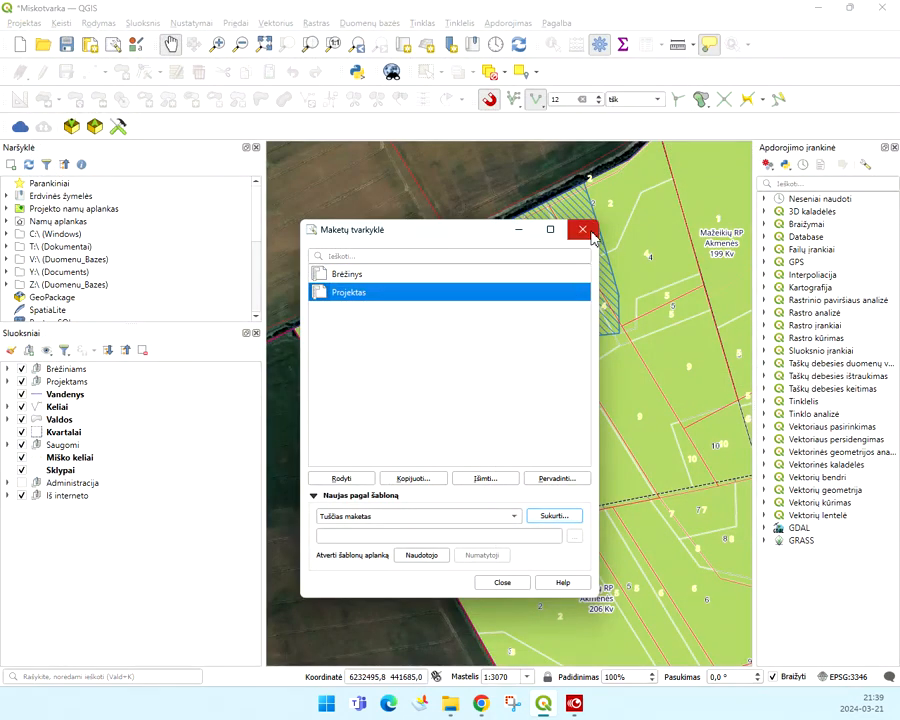
pyautogui.click(585, 229)
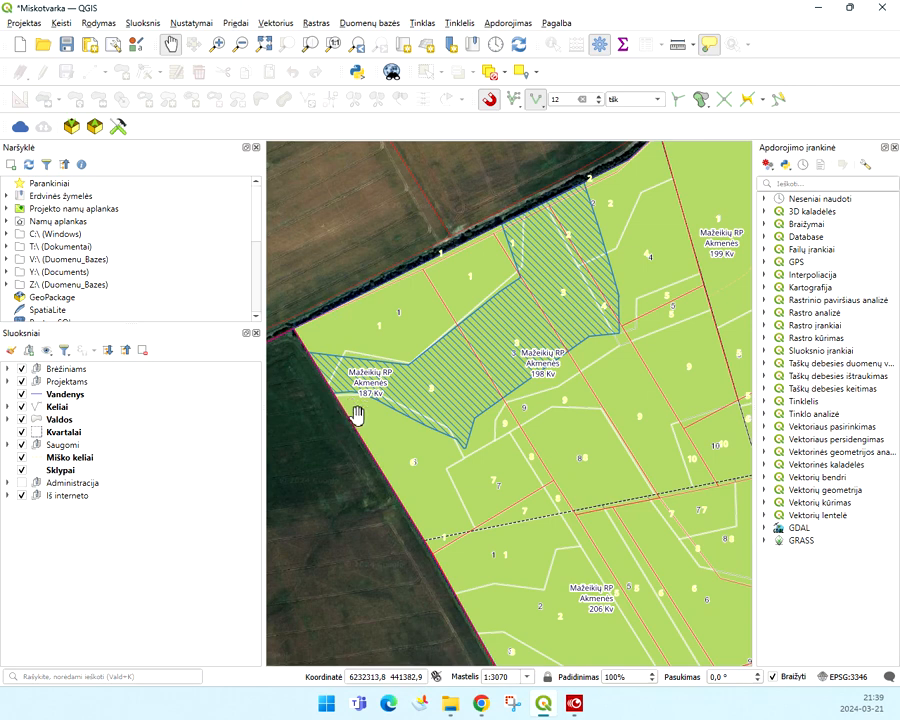
pyautogui.scroll(-1, 357, 415)
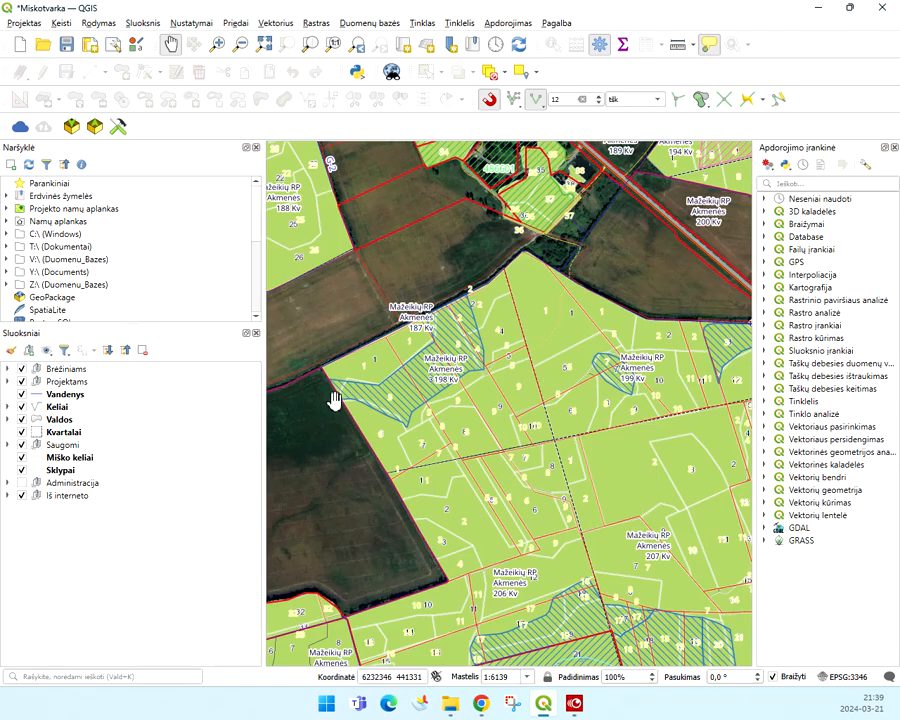